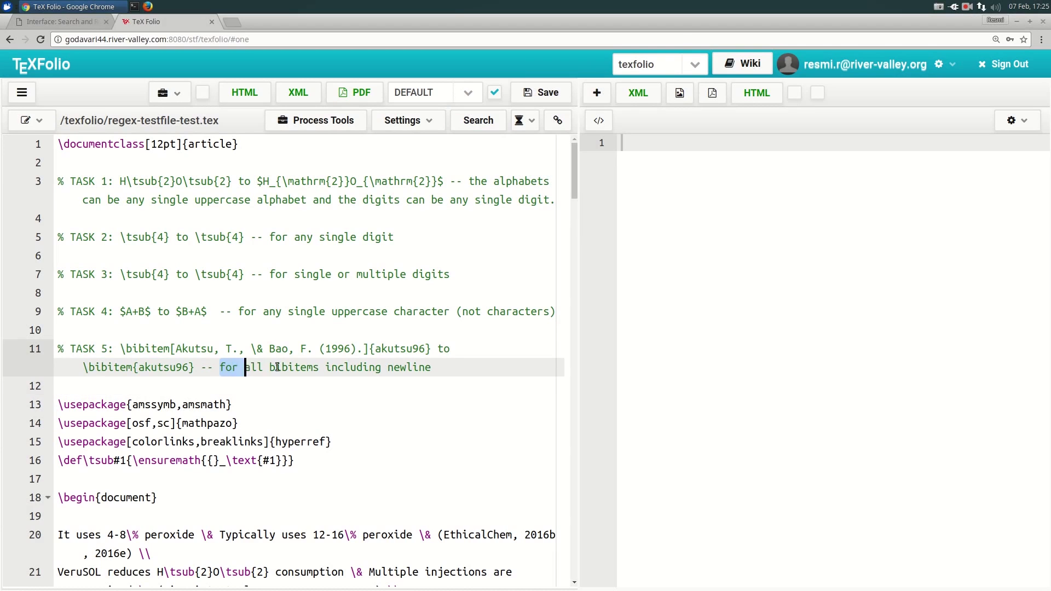
# Examine the Task 5 instruction and the multi-line bibitem entries in the bibliography near the end of the file
pyautogui.keyDown('shift'); pyautogui.click(442, 368); pyautogui.keyUp('shift')
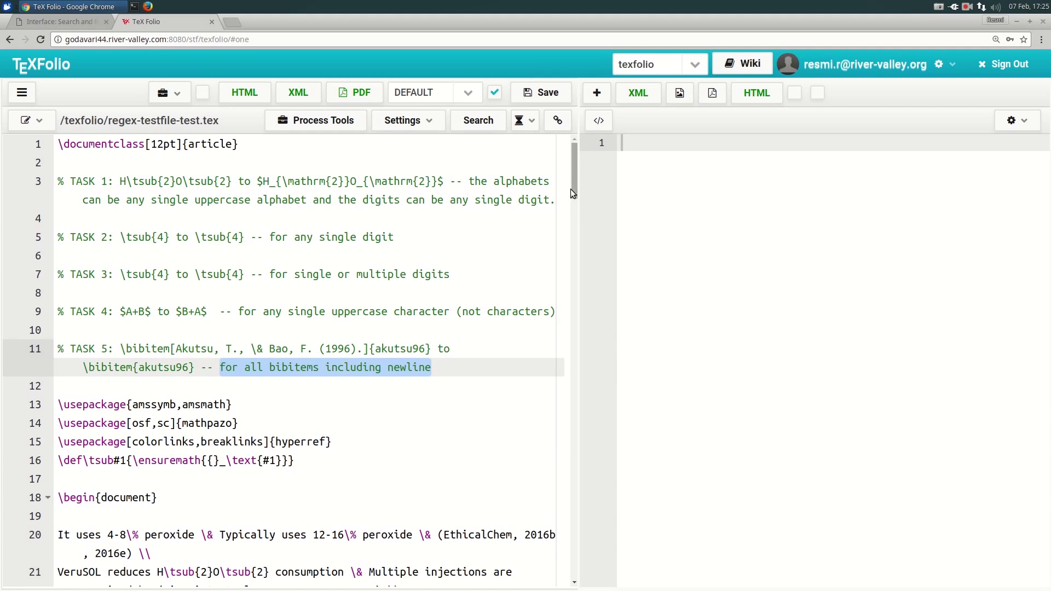
pyautogui.moveTo(575, 188); pyautogui.dragTo(587, 218)
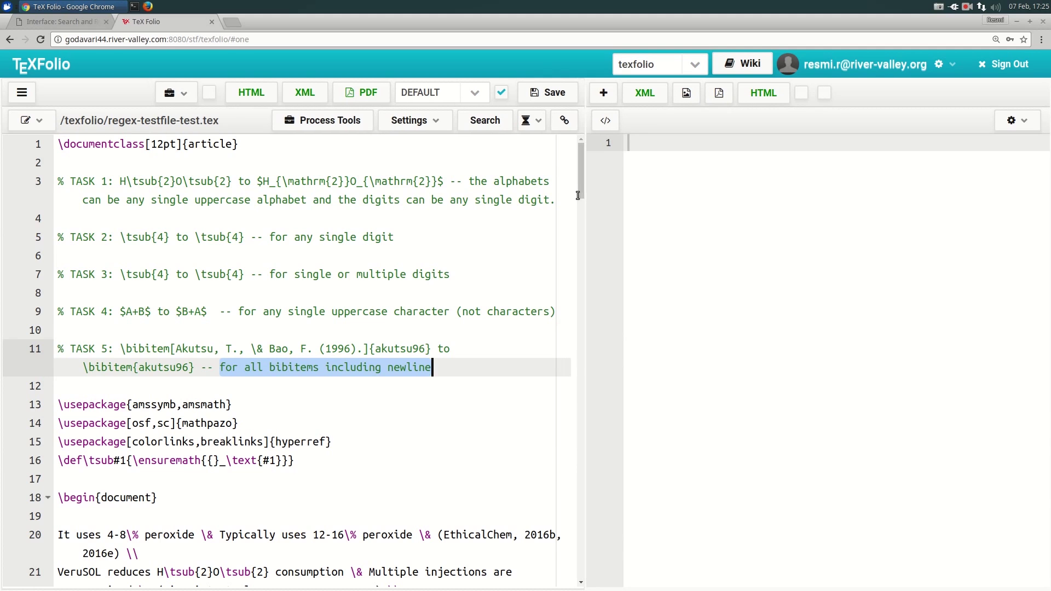
pyautogui.click(566, 189)
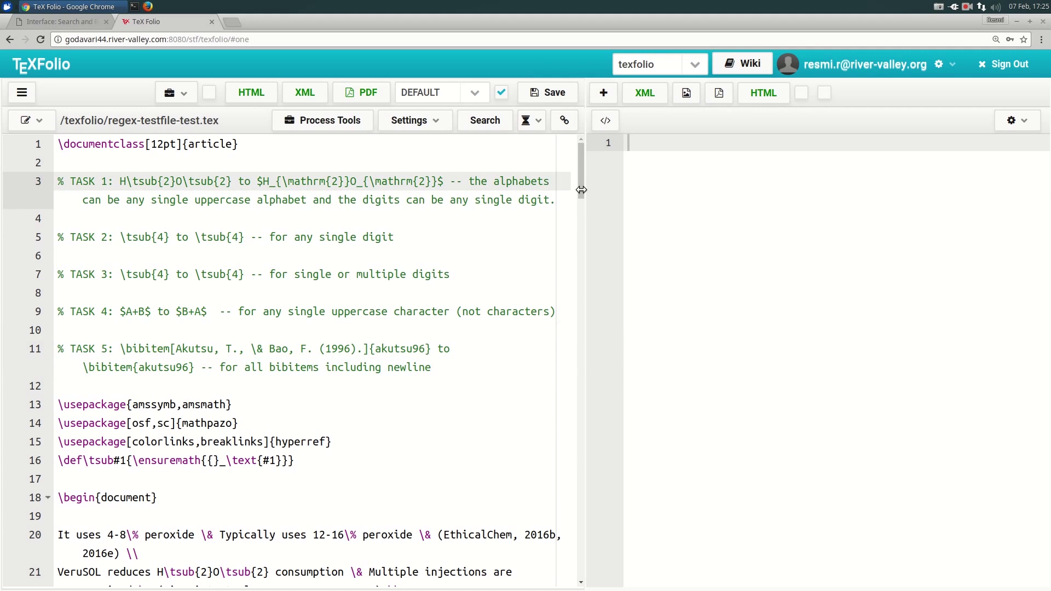
pyautogui.scroll(-10, 501, 519)
pyautogui.scroll(-20, 501, 519)
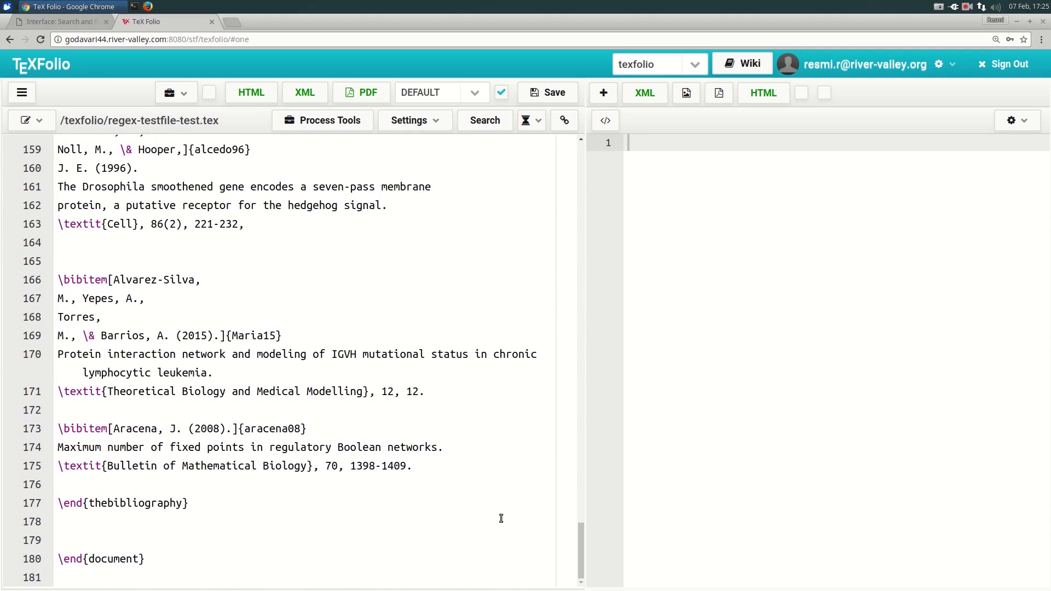
pyautogui.moveTo(63, 279); pyautogui.dragTo(233, 371)
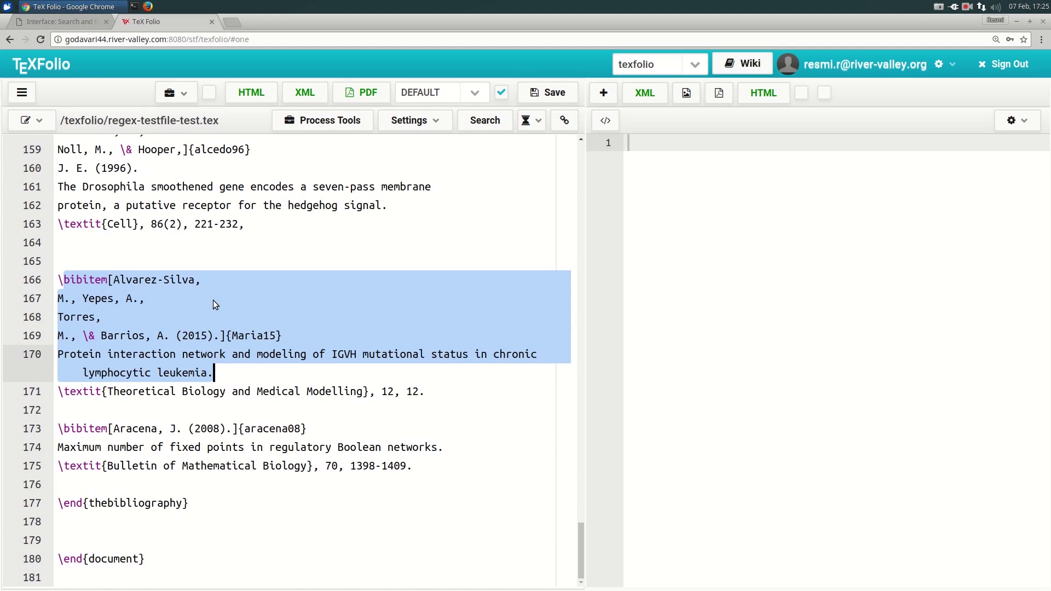
pyautogui.click(254, 261)
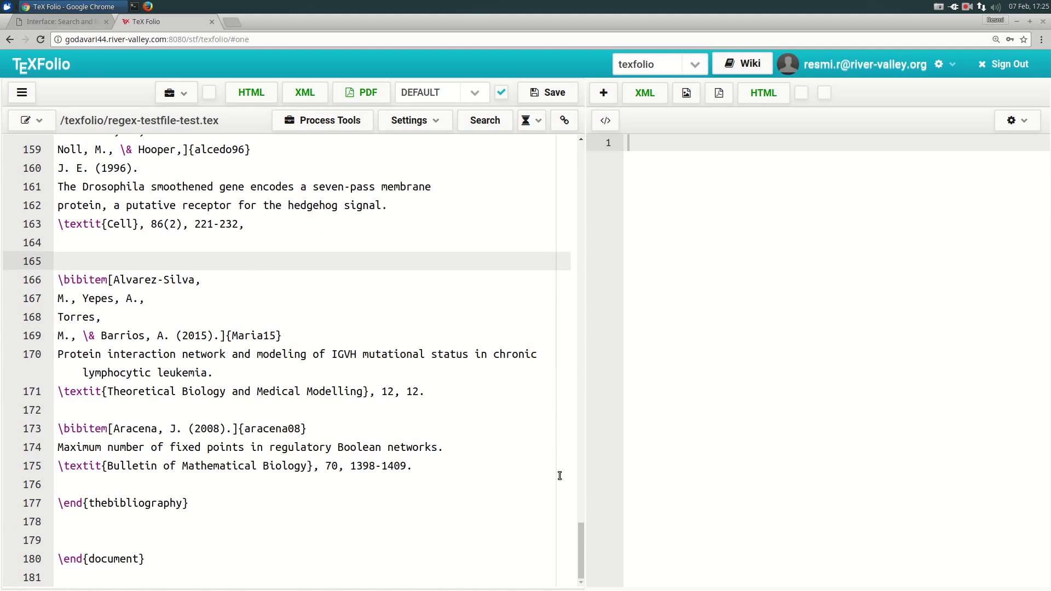
pyautogui.scroll(20, 549, 521)
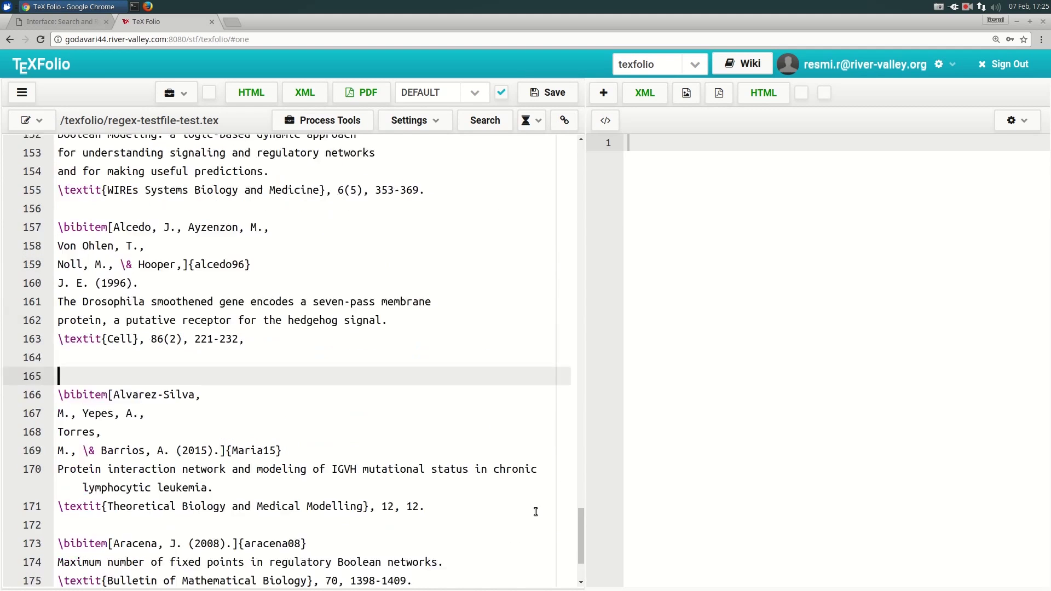
pyautogui.scroll(8, 534, 511)
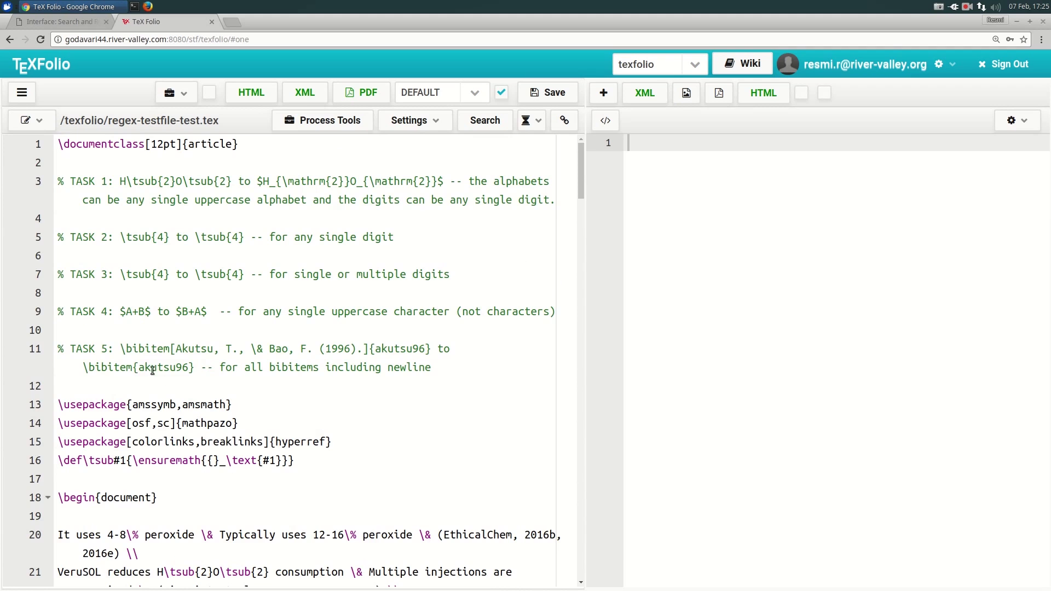
# Open Search / Replace with the sample \bibitem entry from Task 5 as the search text, and widen the dialog
pyautogui.moveTo(121, 348); pyautogui.dragTo(321, 349)
pyautogui.moveTo(423, 349); pyautogui.dragTo(433, 349)
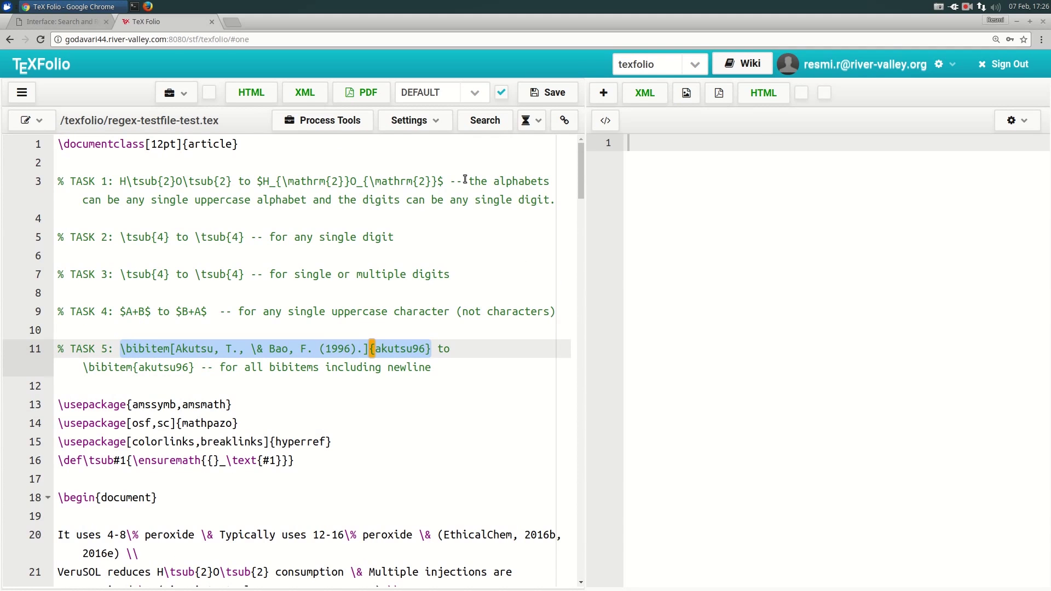
pyautogui.click(484, 125)
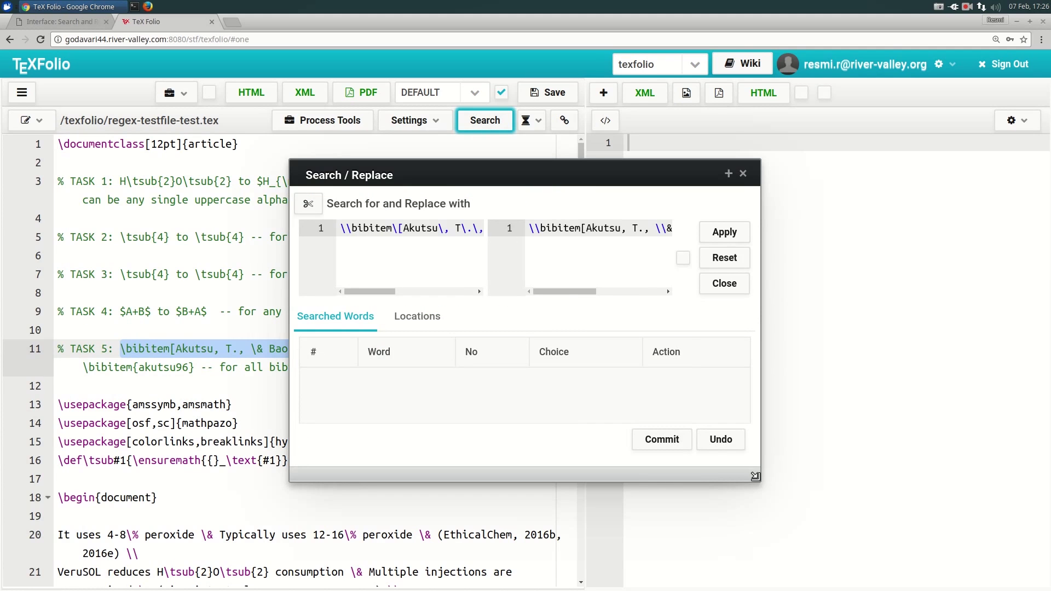
pyautogui.moveTo(761, 484); pyautogui.dragTo(1049, 450)
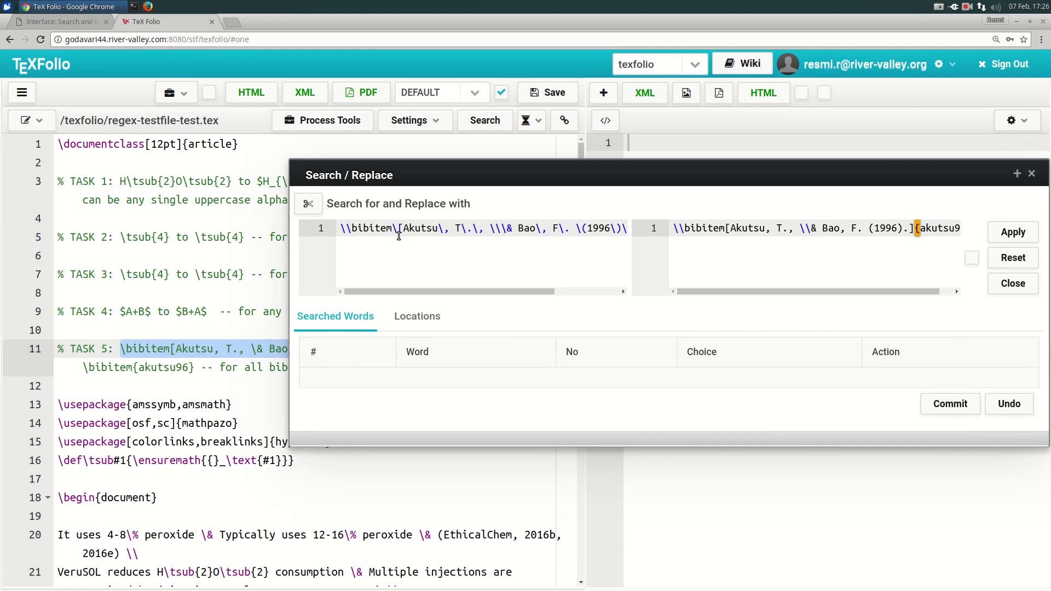
# Examine the bracketed author-year part and the citation key in the escaped search pattern
pyautogui.moveTo(403, 228); pyautogui.dragTo(601, 229)
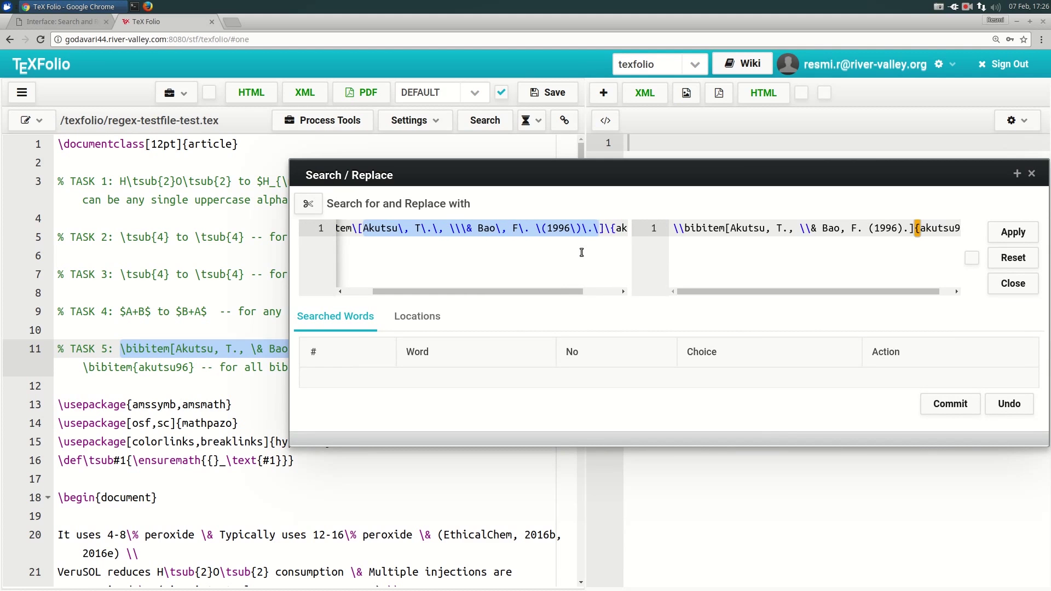
pyautogui.moveTo(535, 293); pyautogui.dragTo(606, 291)
pyautogui.moveTo(568, 228); pyautogui.dragTo(620, 228)
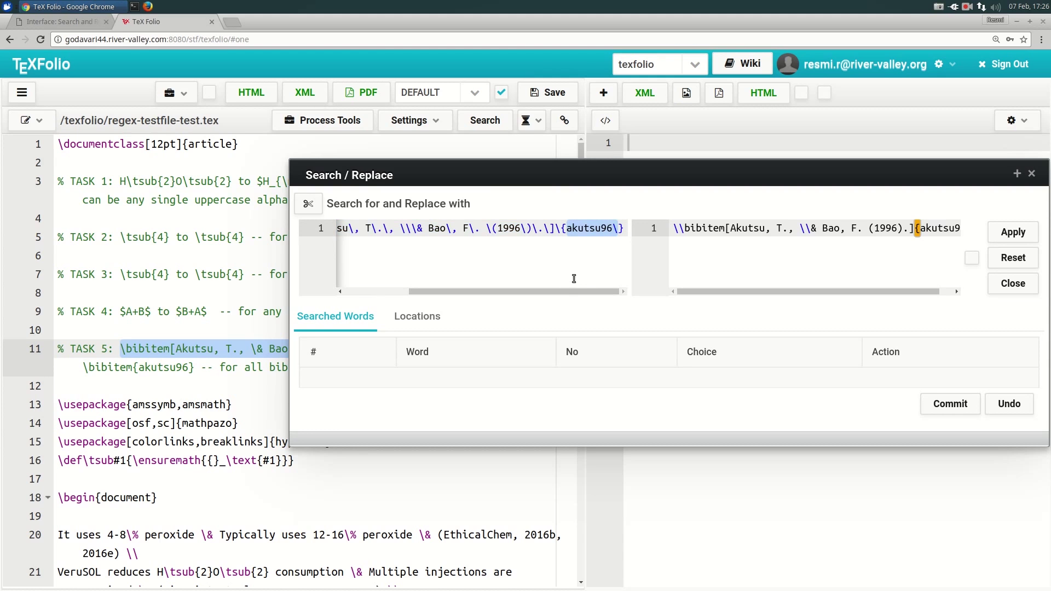
pyautogui.moveTo(564, 289); pyautogui.dragTo(360, 290)
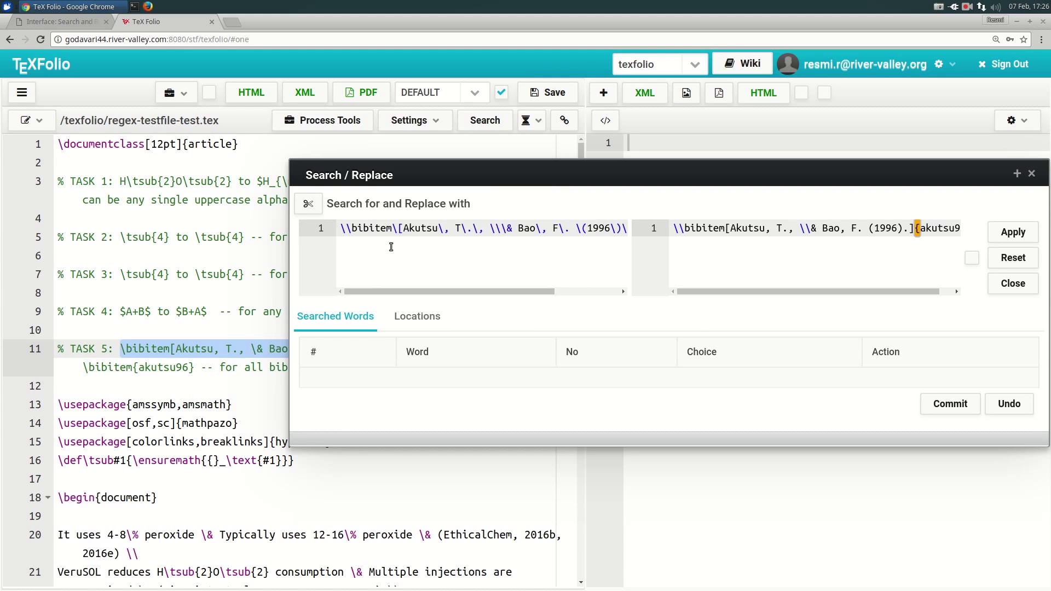
pyautogui.moveTo(406, 229); pyautogui.dragTo(606, 228)
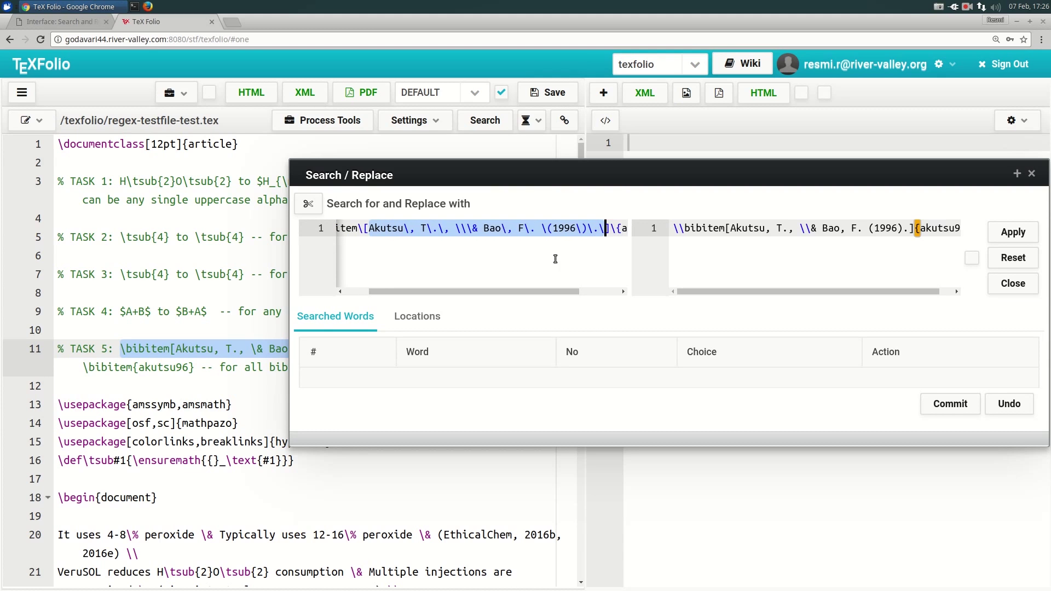
# Look up the regex for everything inside a limit including newlines on the Search and Replace wiki page
pyautogui.click(38, 17)
pyautogui.click(446, 315)
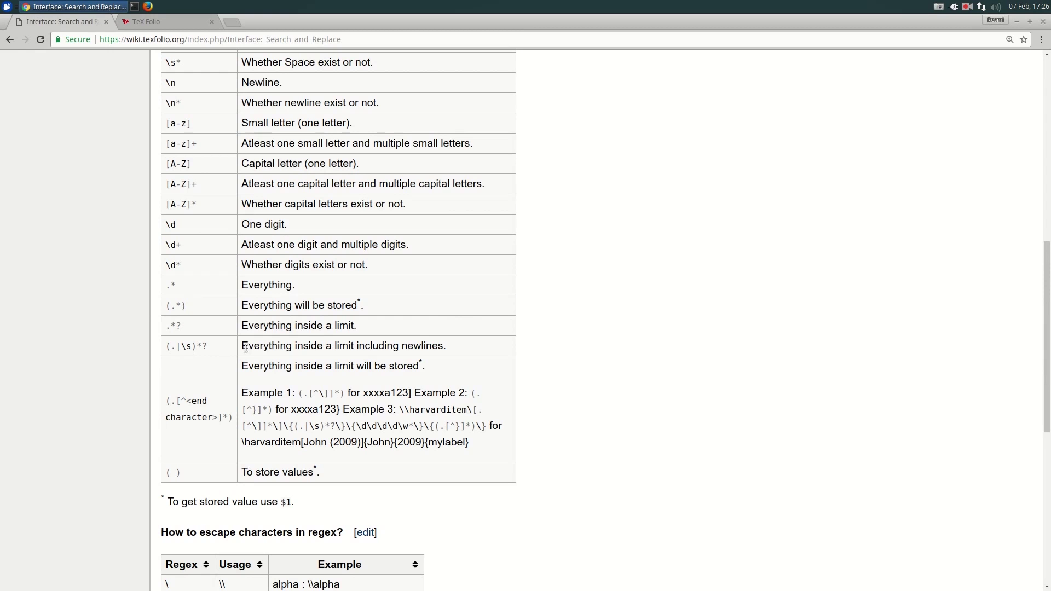
pyautogui.moveTo(243, 346); pyautogui.dragTo(452, 348)
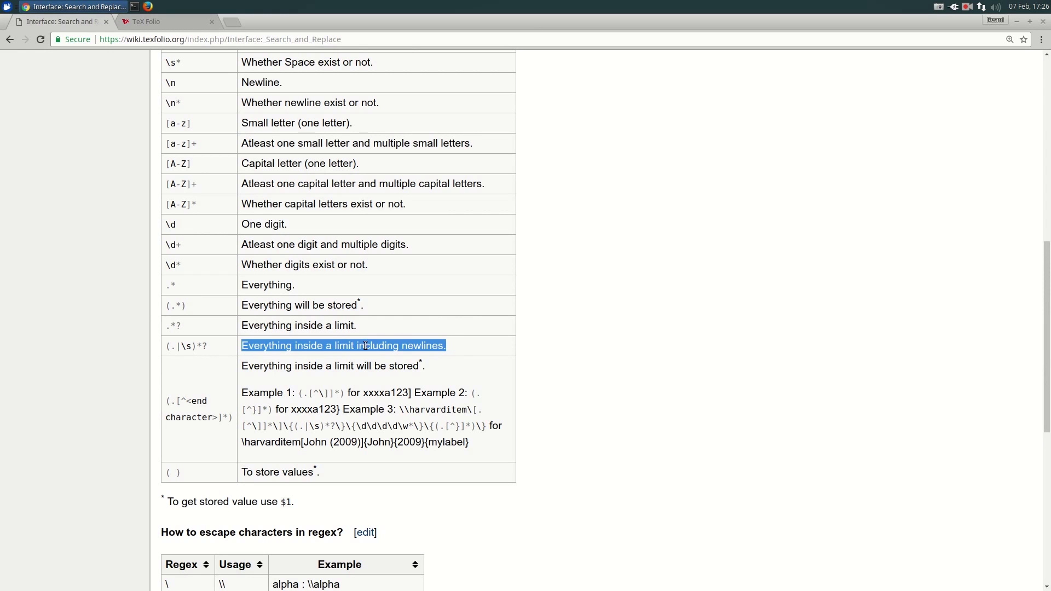
pyautogui.click(214, 349)
pyautogui.moveTo(167, 349); pyautogui.dragTo(211, 348)
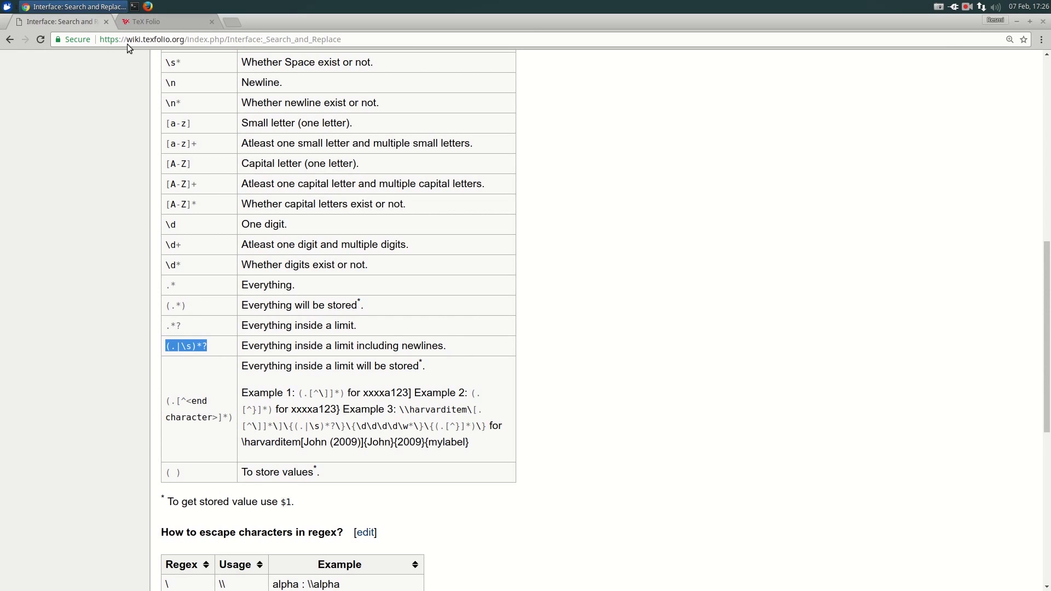
# Back in TeXFolio, replace the author-year text inside the search pattern's square brackets with (.|\s)*?
pyautogui.click(136, 27)
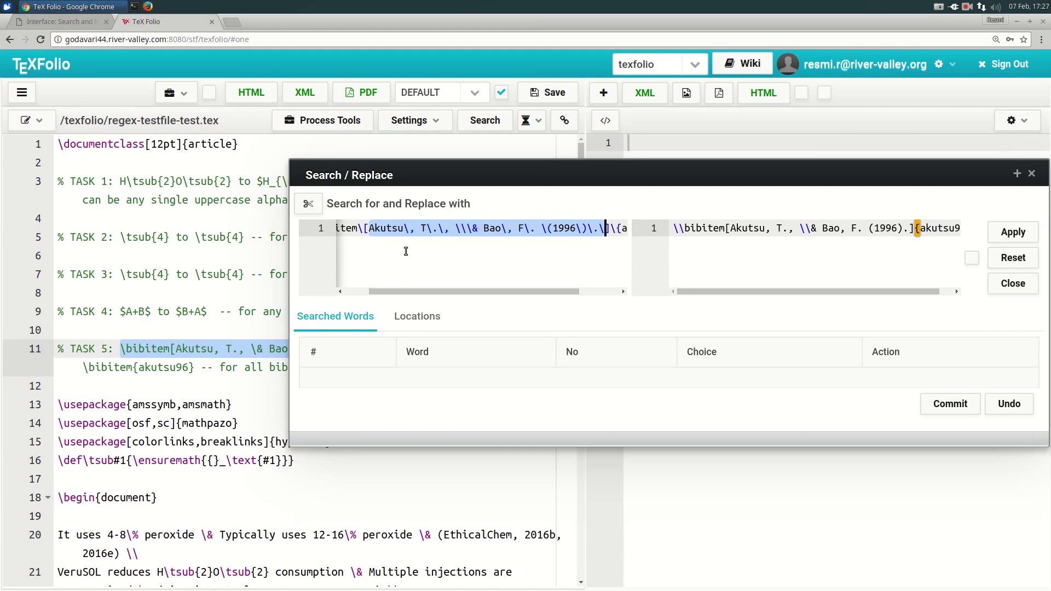
pyautogui.click(599, 229)
pyautogui.moveTo(600, 228); pyautogui.dragTo(369, 228)
pyautogui.press('BackSpace')
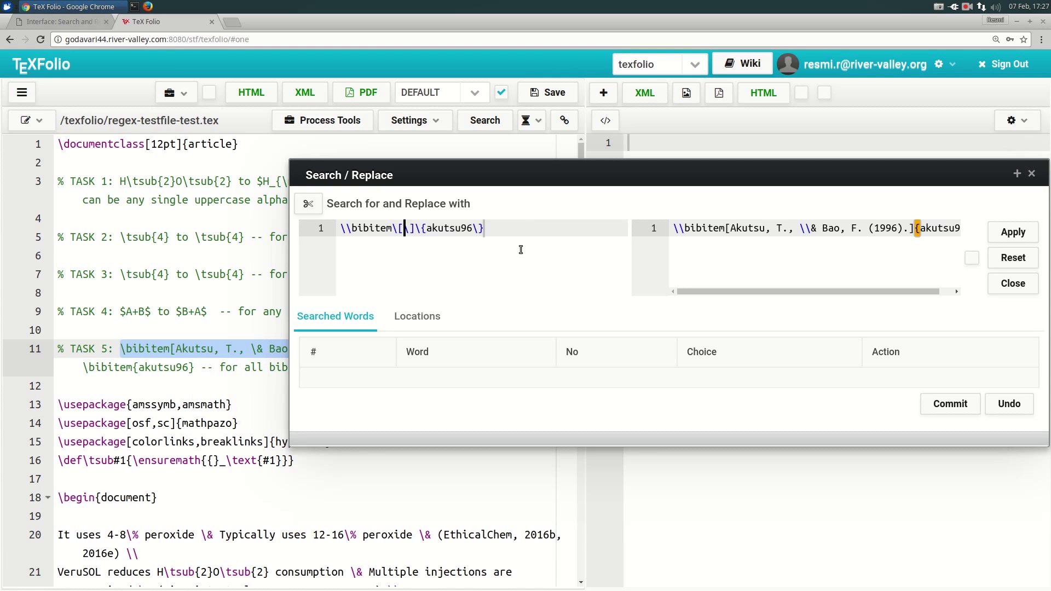
pyautogui.write('(.|\\s)*?')
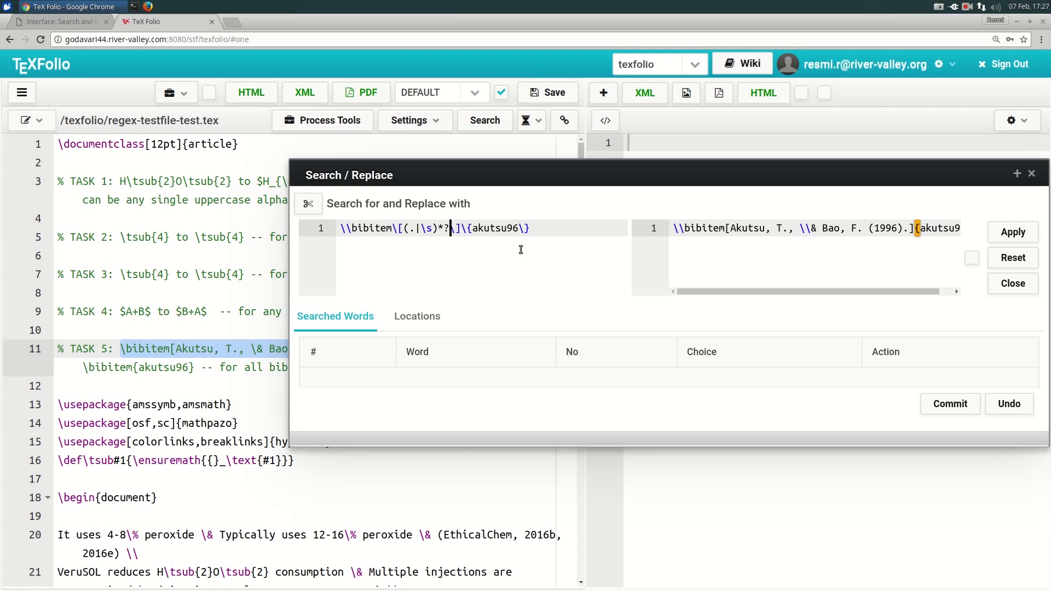
# Check the citation key in the search pattern, and look up the wiki's regex for everything inside a limit and for storing values
pyautogui.press('Right')
pyautogui.press('Right')
pyautogui.press('Right')
pyautogui.press('Right')
pyautogui.press('Right')
pyautogui.keyDown('shift'); pyautogui.click(524, 229); pyautogui.keyUp('shift')
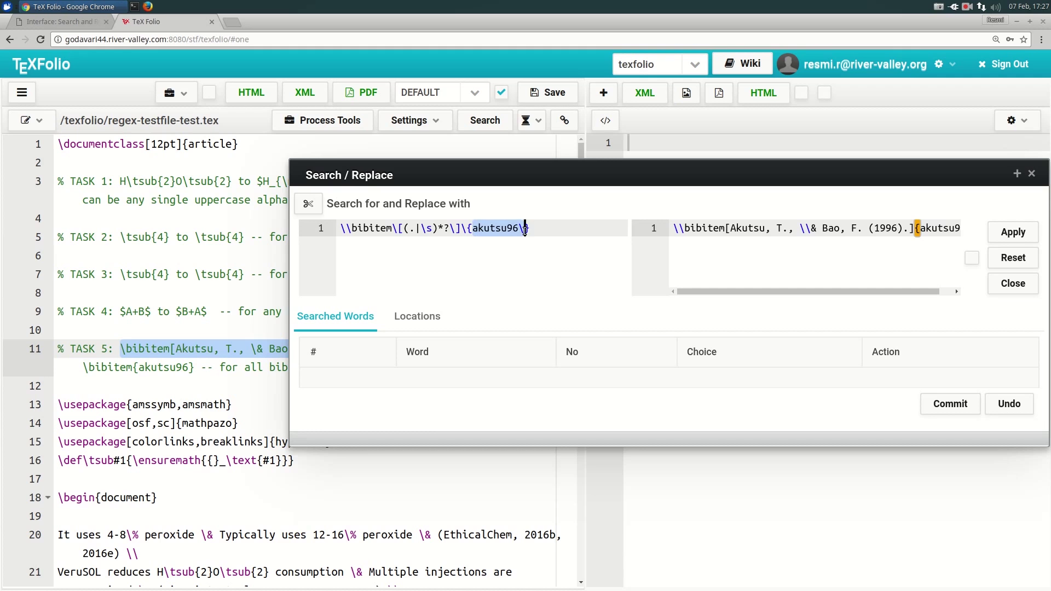
pyautogui.click(495, 277)
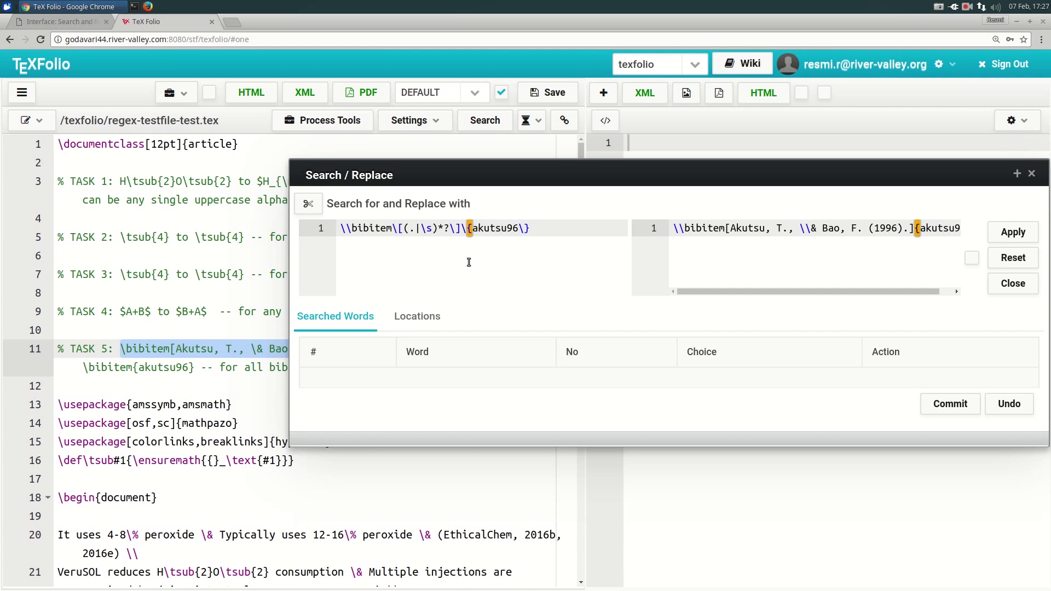
pyautogui.click(71, 20)
pyautogui.click(360, 306)
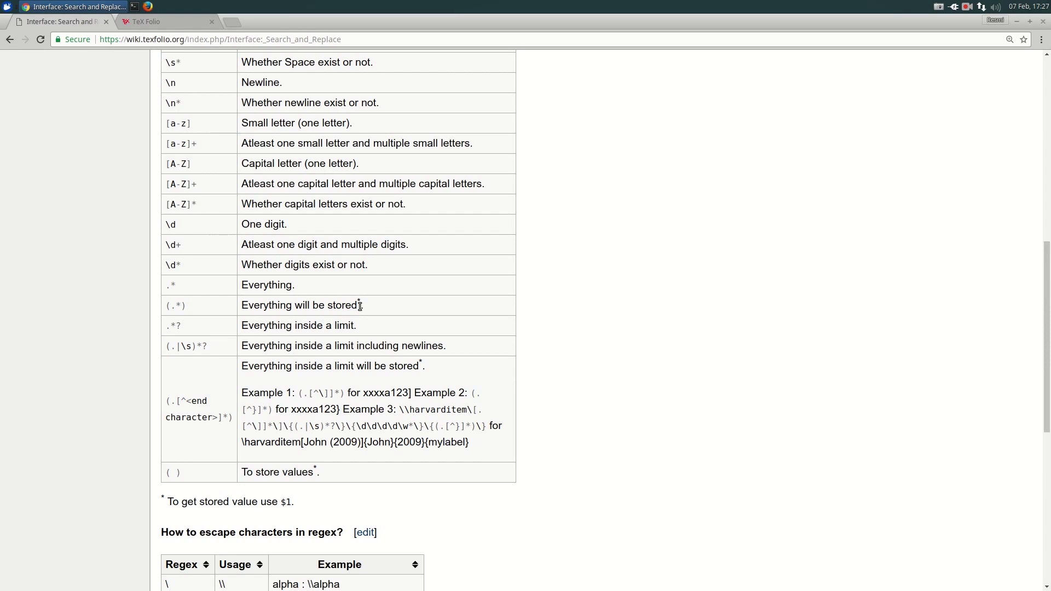
pyautogui.moveTo(241, 330); pyautogui.dragTo(372, 331)
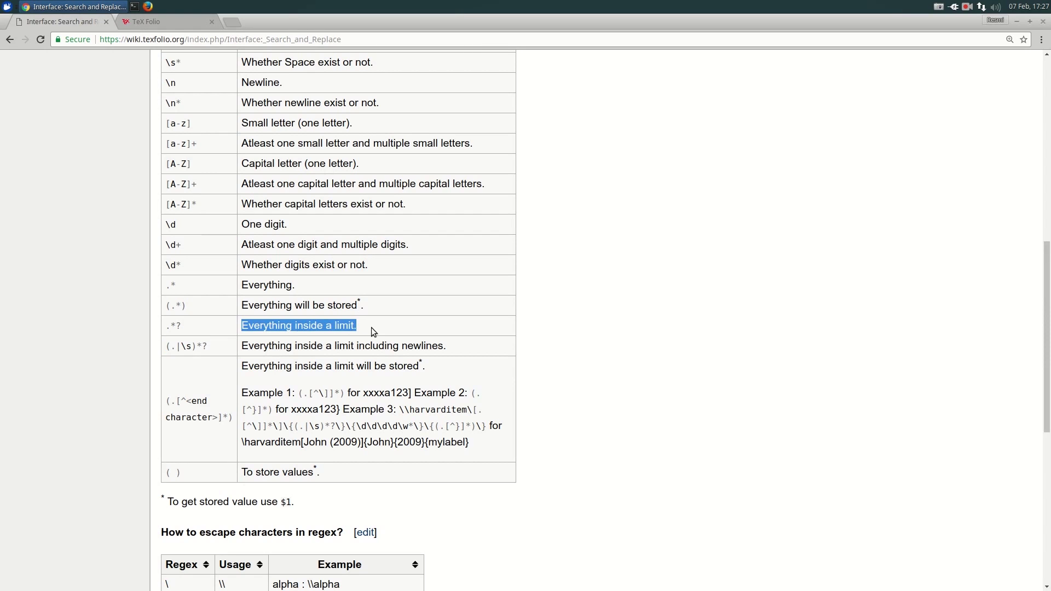
pyautogui.click(175, 328)
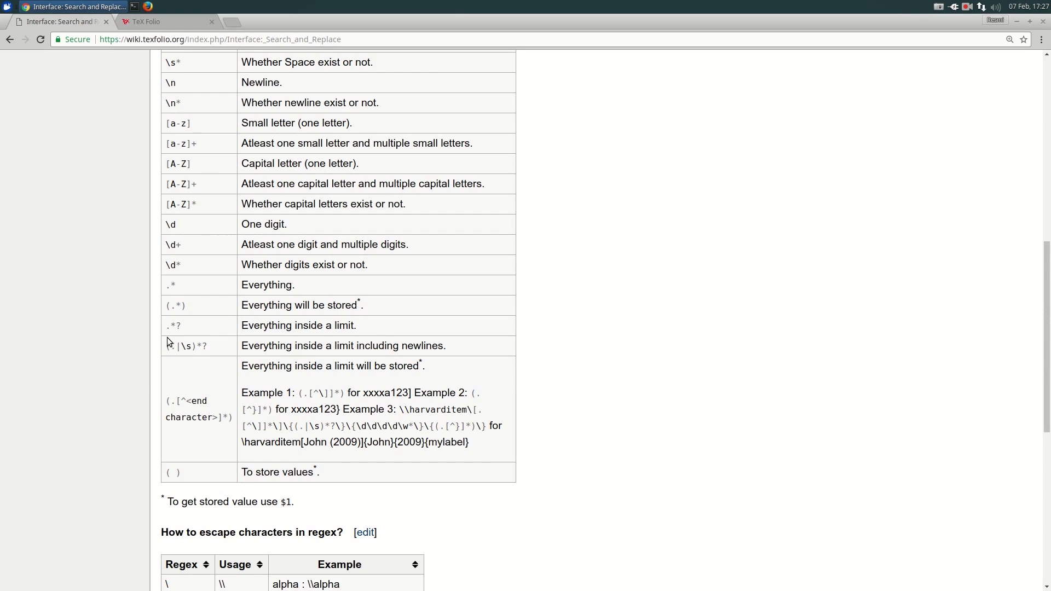
pyautogui.moveTo(167, 327); pyautogui.dragTo(186, 329)
pyautogui.click(264, 479)
pyautogui.click(170, 21)
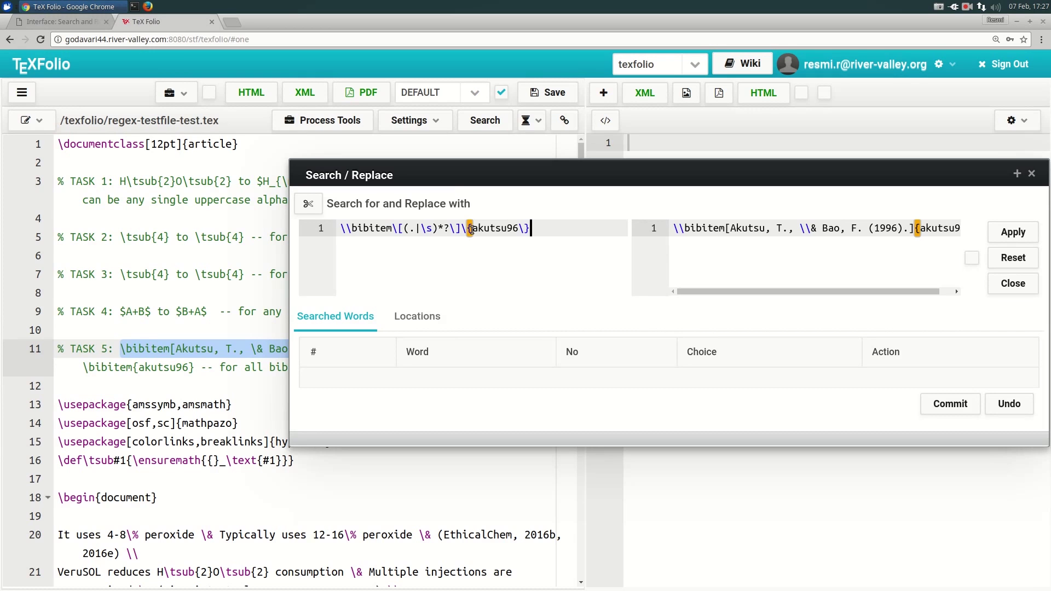
# Replace the citation key inside the search pattern's curly braces with the capture group (.*?)
pyautogui.moveTo(472, 229); pyautogui.dragTo(519, 230)
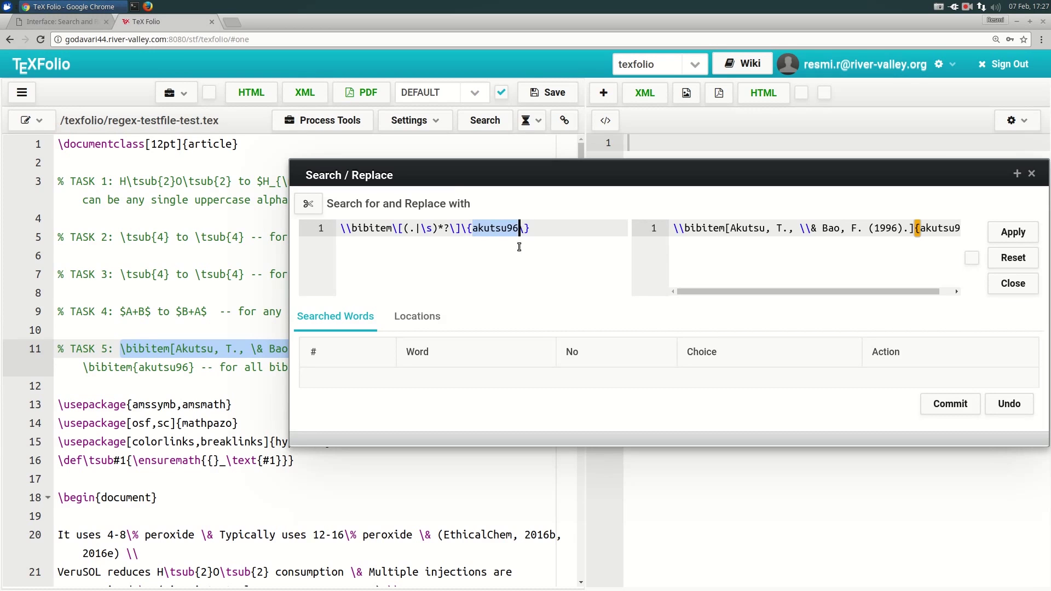
pyautogui.press('BackSpace')
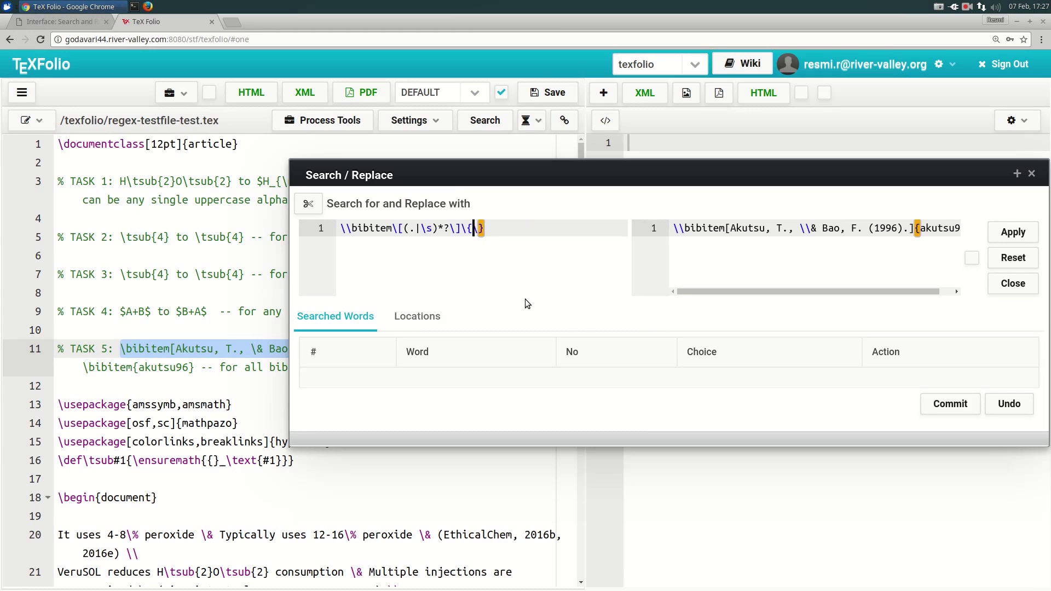
pyautogui.write('.*?)')
pyautogui.press('Left')
pyautogui.press('Left')
pyautogui.press('Left')
pyautogui.press('Left')
pyautogui.write('(')
pyautogui.click(534, 271)
# Move the Search / Replace dialog clear of the Task 5 comment and check the target \bibitem form there
pyautogui.click(742, 232)
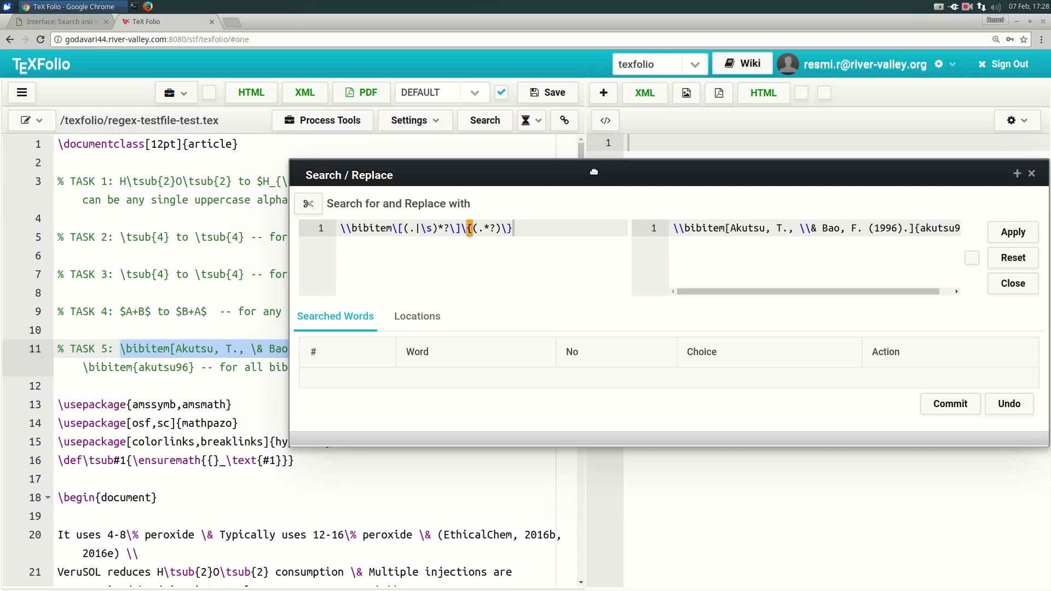
pyautogui.moveTo(581, 221); pyautogui.dragTo(554, 313)
pyautogui.moveTo(450, 514); pyautogui.dragTo(385, 427)
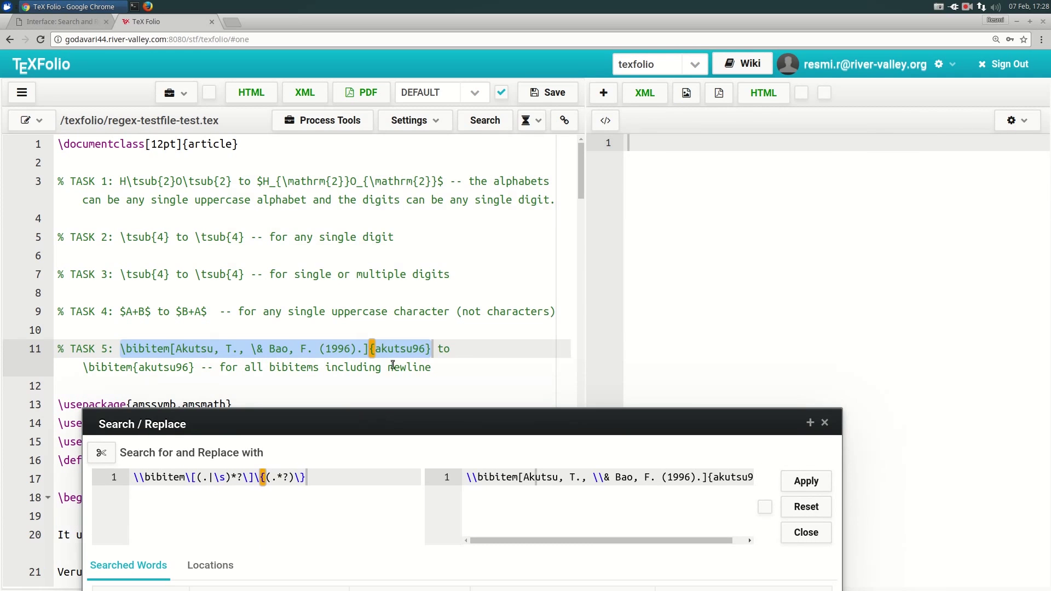
pyautogui.click(450, 349)
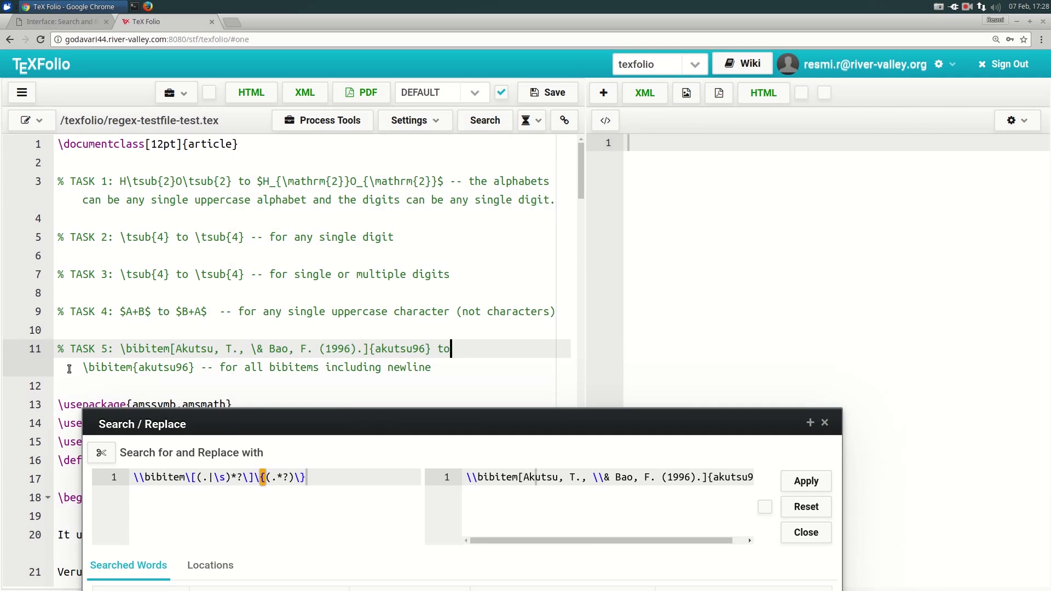
pyautogui.moveTo(82, 367); pyautogui.dragTo(196, 367)
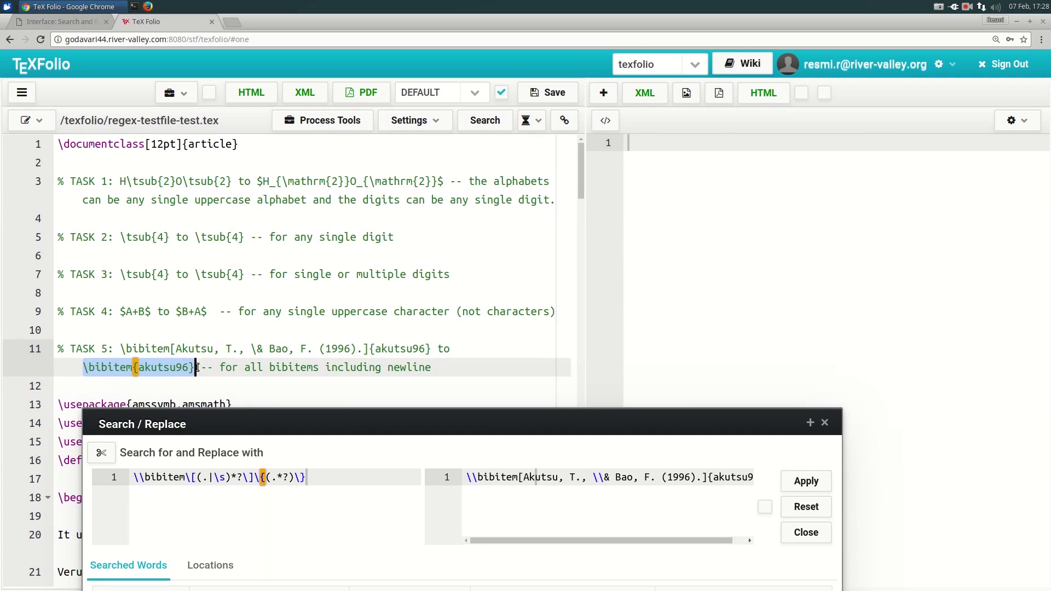
# Delete the square-bracketed author-year label from the replacement text, keeping \\bibitem and the citation key in curly braces
pyautogui.click(569, 505)
pyautogui.click(505, 477)
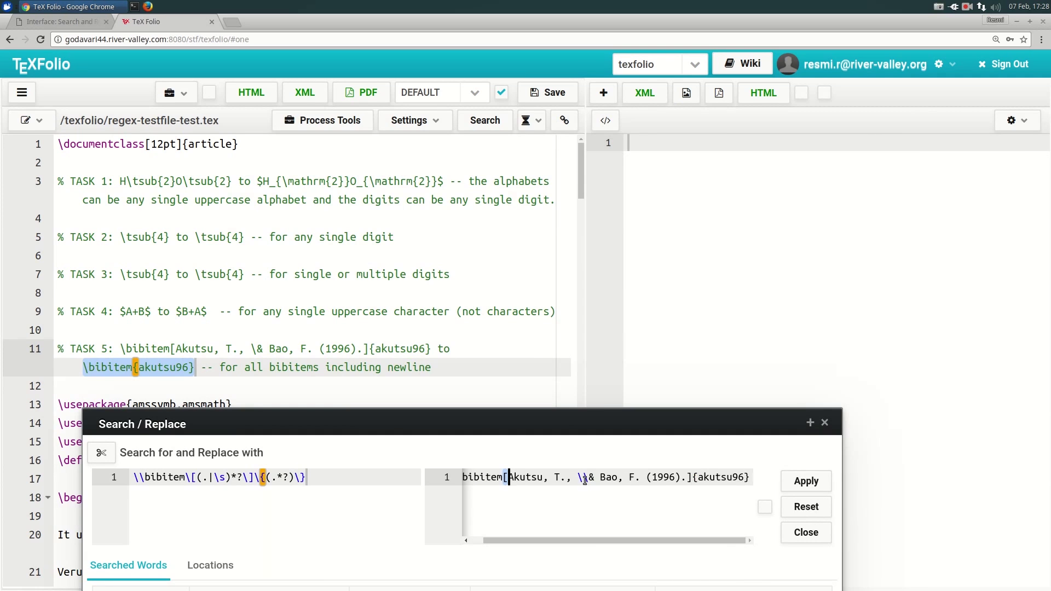
pyautogui.keyDown('shift'); pyautogui.click(654, 478); pyautogui.keyUp('shift')
pyautogui.keyDown('shift'); pyautogui.click(684, 478); pyautogui.keyUp('shift')
pyautogui.keyDown('shift'); pyautogui.click(691, 478); pyautogui.keyUp('shift')
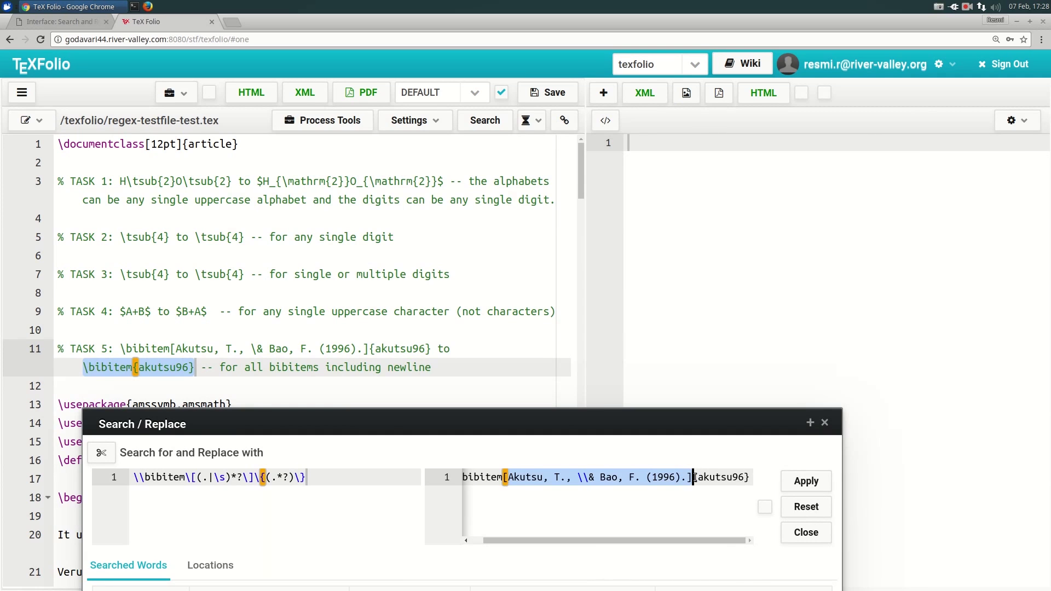
pyautogui.press('BackSpace')
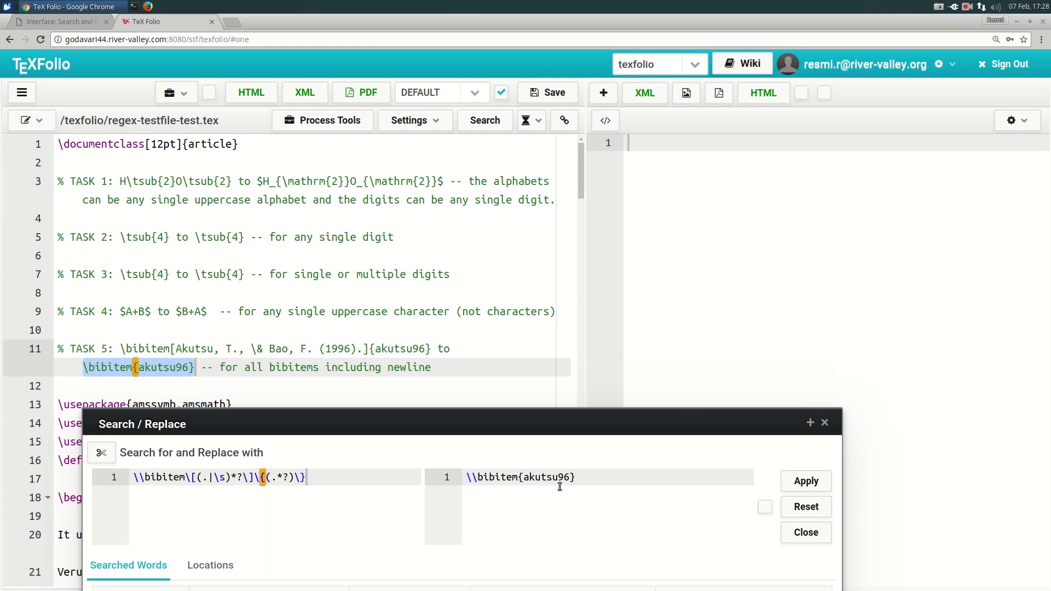
# Replace the citation key inside the replacement text's curly braces with the stored-value reference $2
pyautogui.press('End')
pyautogui.doubleClick(546, 473)
pyautogui.write('$2')
# Bring the whole Search / Replace dialog into view and apply the bibitem search with its replacement
pyautogui.scroll(-2, 596, 416)
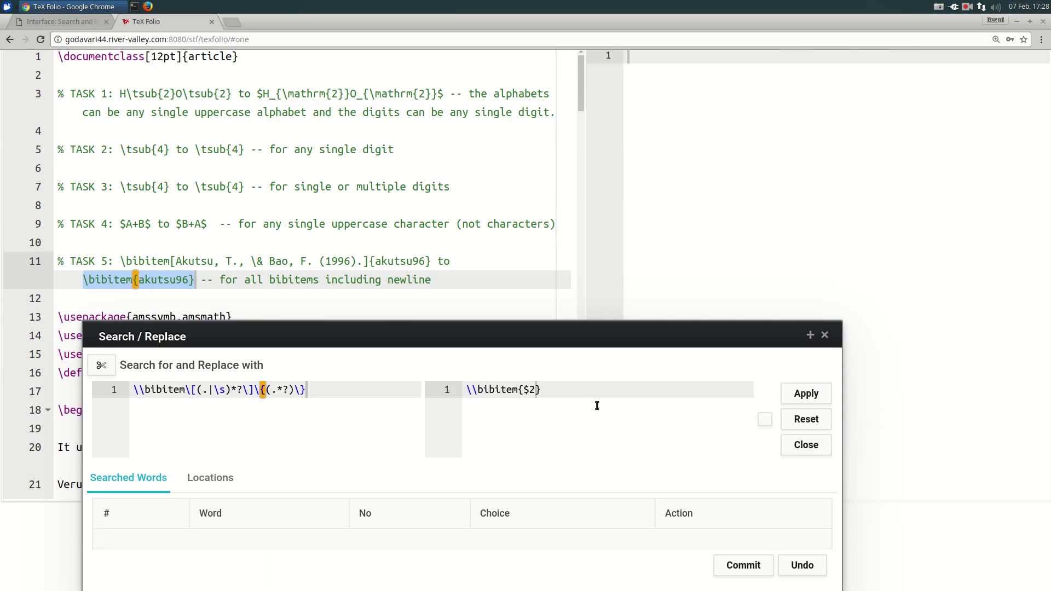
pyautogui.moveTo(591, 326); pyautogui.dragTo(621, 202)
pyautogui.click(833, 254)
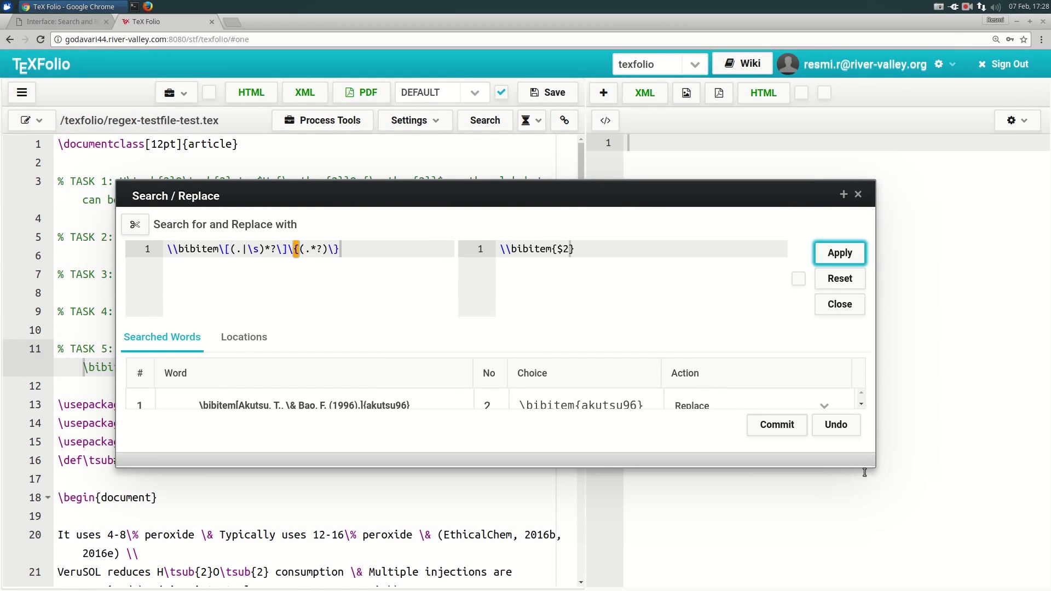
# Enlarge the Search / Replace dialog and review every matched bibitem against its proposed replacement
pyautogui.moveTo(876, 467); pyautogui.dragTo(932, 561)
pyautogui.scroll(-1, 454, 458)
pyautogui.scroll(-2, 454, 459)
pyautogui.scroll(3, 453, 459)
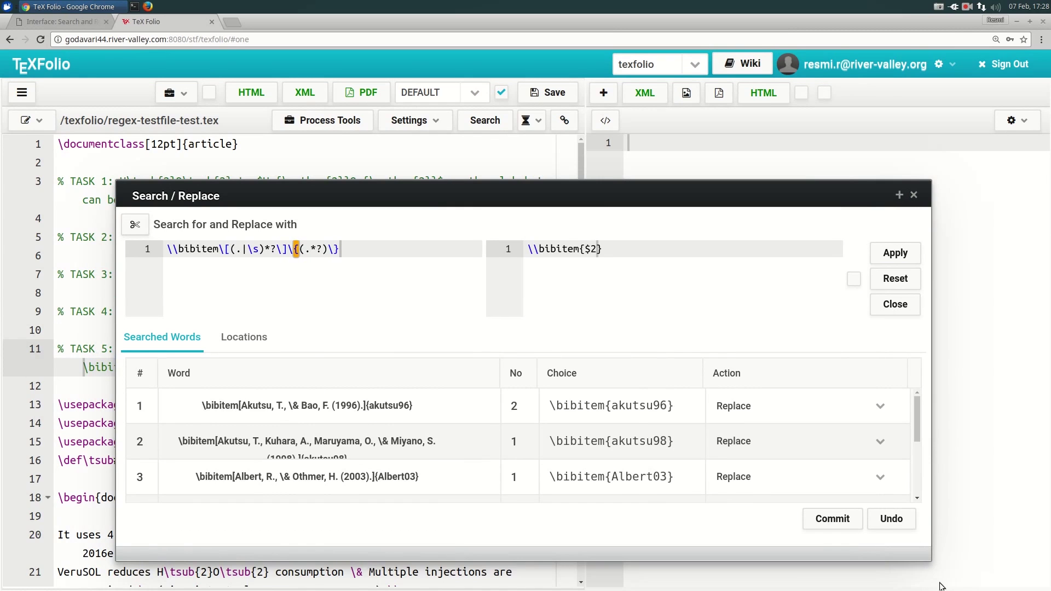
pyautogui.moveTo(940, 586); pyautogui.dragTo(947, 589)
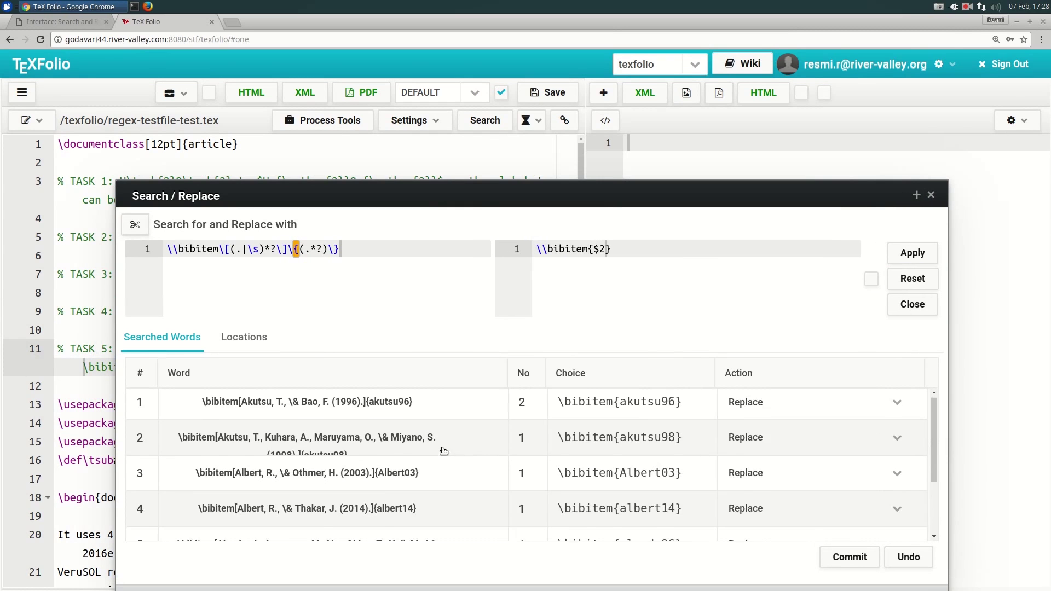
pyautogui.scroll(-2, 444, 451)
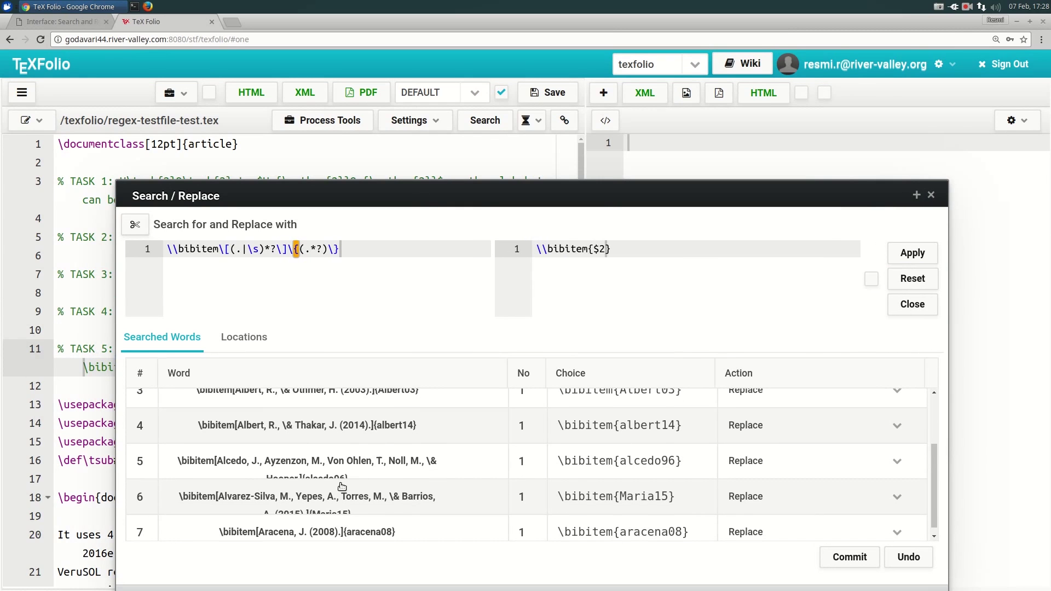
pyautogui.scroll(-1, 410, 518)
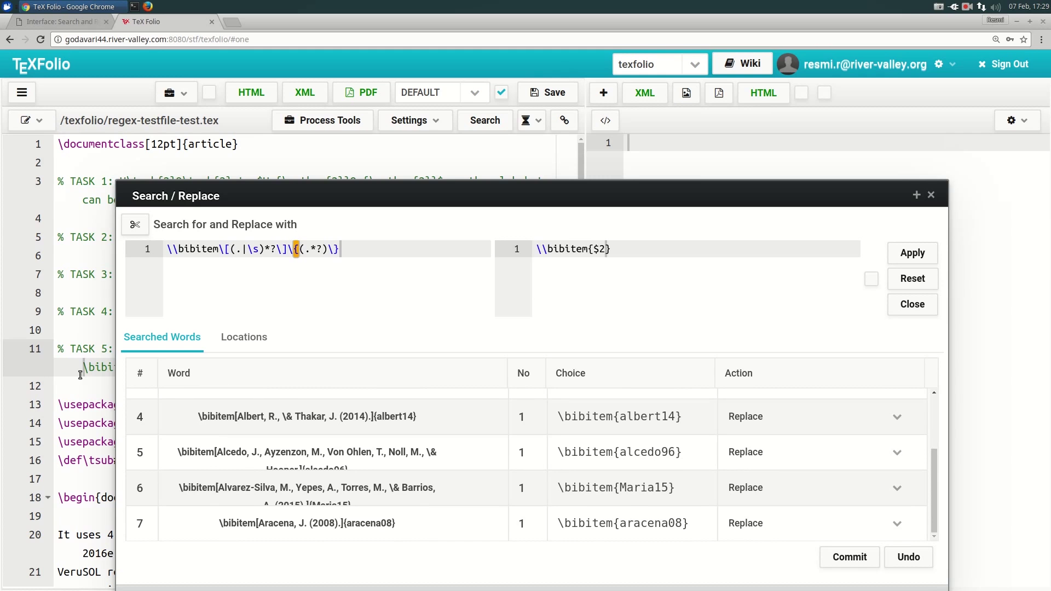
# Check the highlighted bibitems in the bibliography, including those spanning several lines, and commit the replacements
pyautogui.scroll(-5, 79, 373)
pyautogui.moveTo(361, 197); pyautogui.dragTo(639, 174)
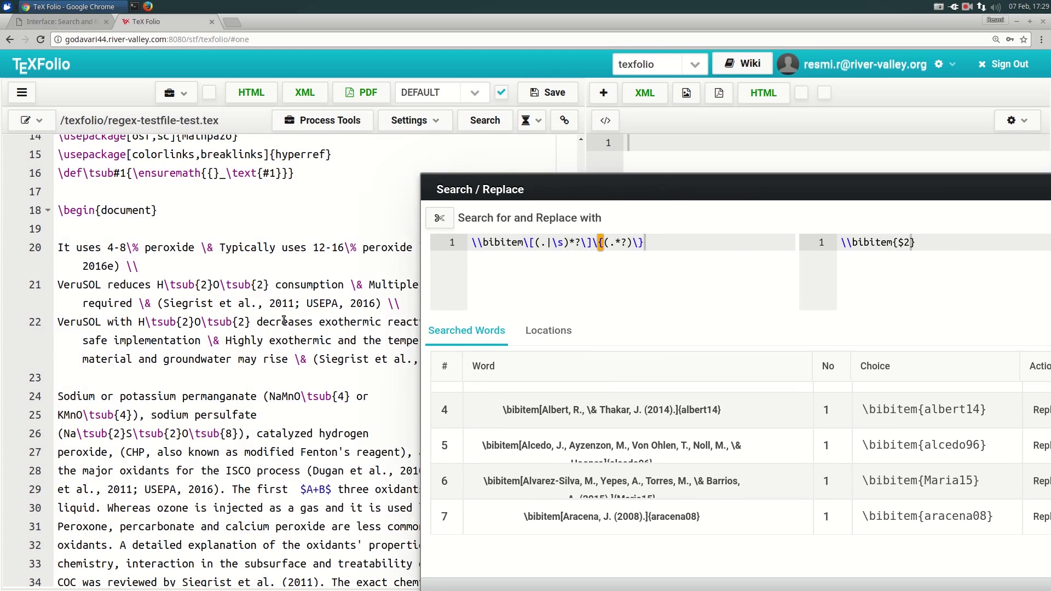
pyautogui.scroll(-15, 252, 348)
pyautogui.scroll(-20, 252, 349)
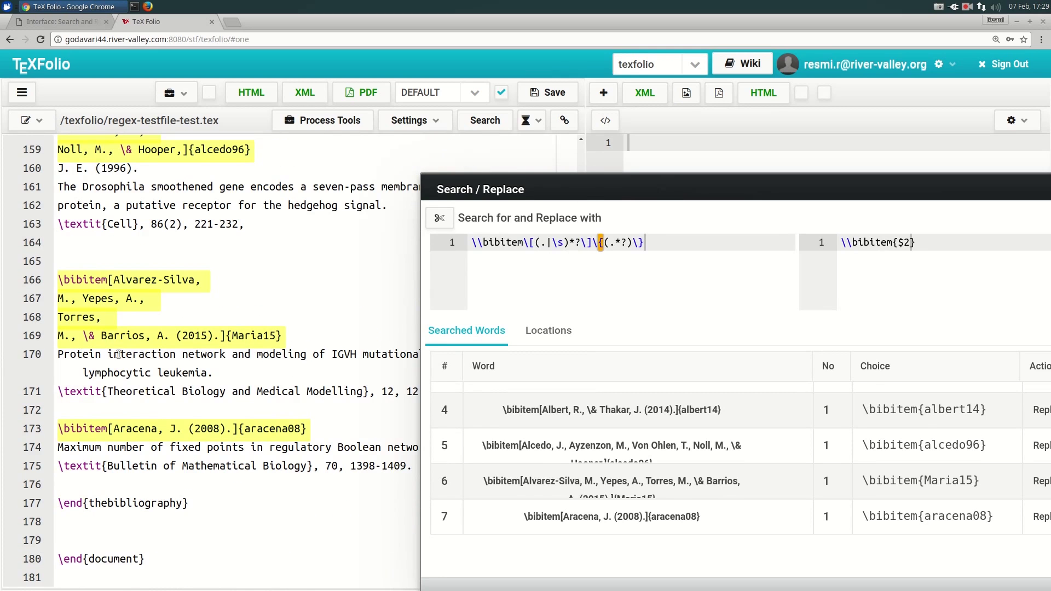
pyautogui.moveTo(590, 190); pyautogui.dragTo(433, 155)
pyautogui.click(998, 519)
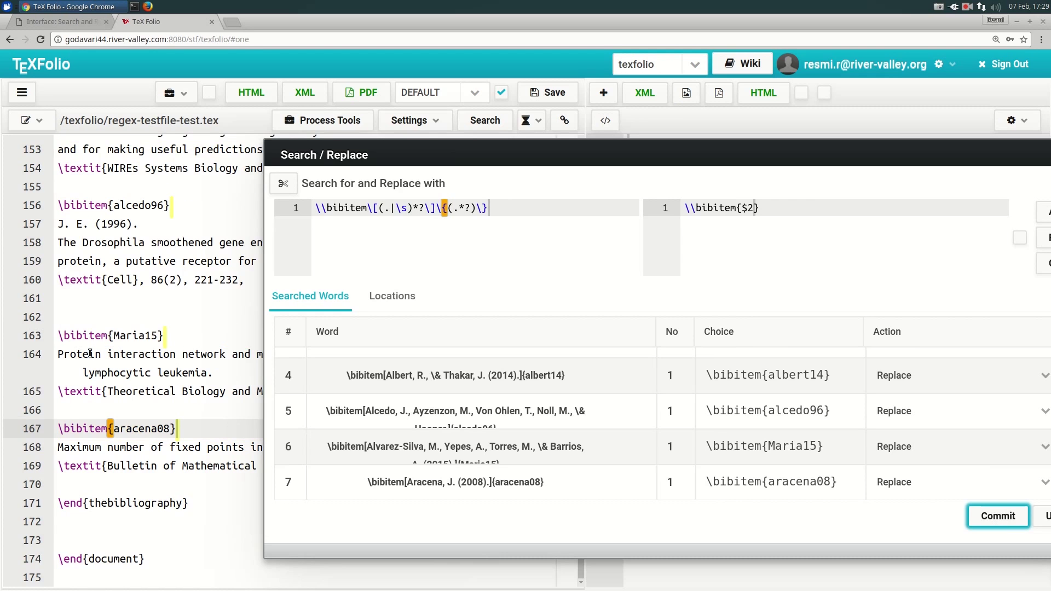